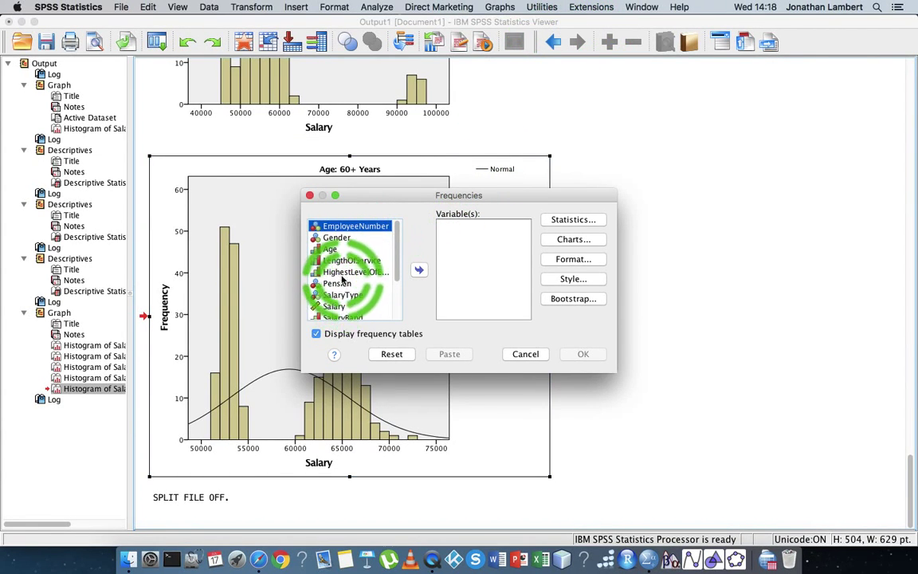
Add Salary to the Frequencies analysis variables and turn off the display of frequency tables
{"action": "left_click", "coordinate": [334, 306]}
{"action": "left_click", "coordinate": [419, 270]}
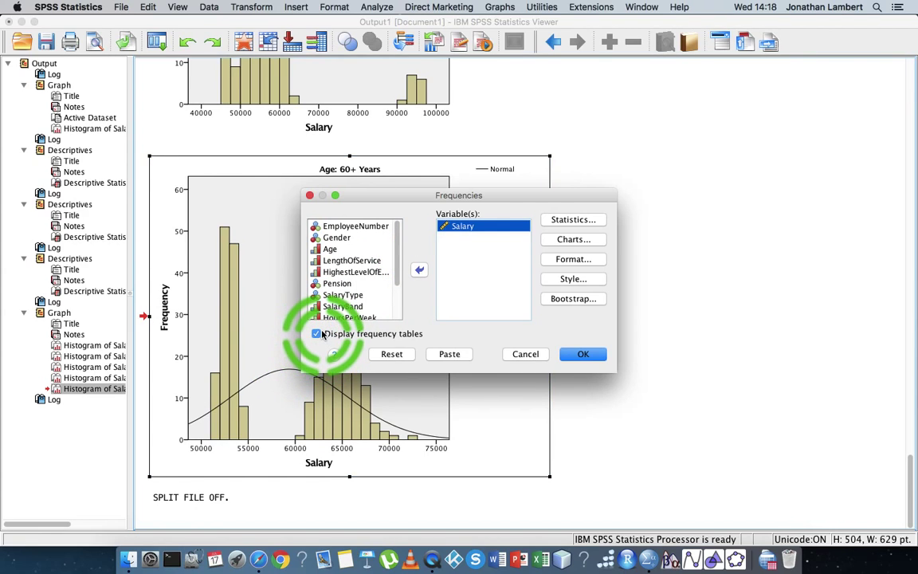
{"action": "left_click", "coordinate": [318, 334]}
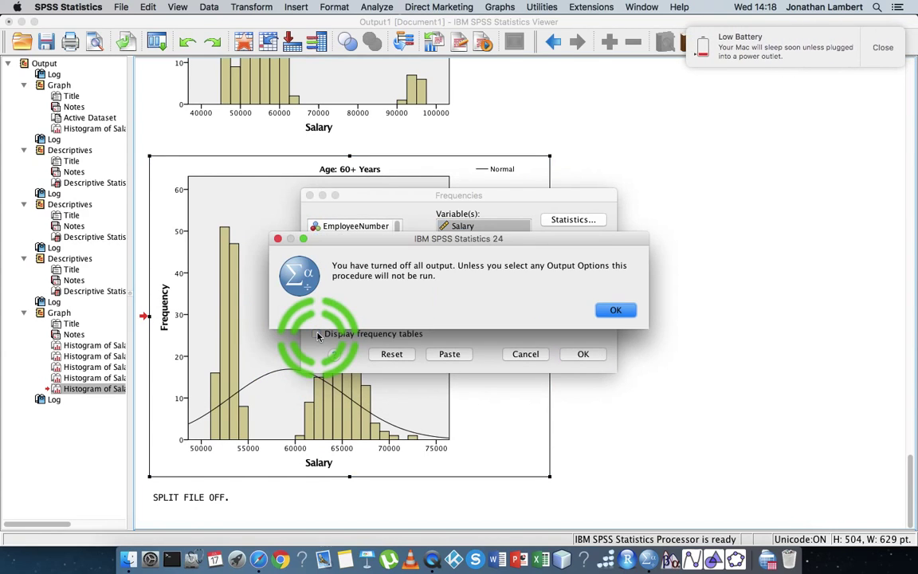
{"action": "left_click", "coordinate": [616, 310]}
{"action": "left_click", "coordinate": [883, 47]}
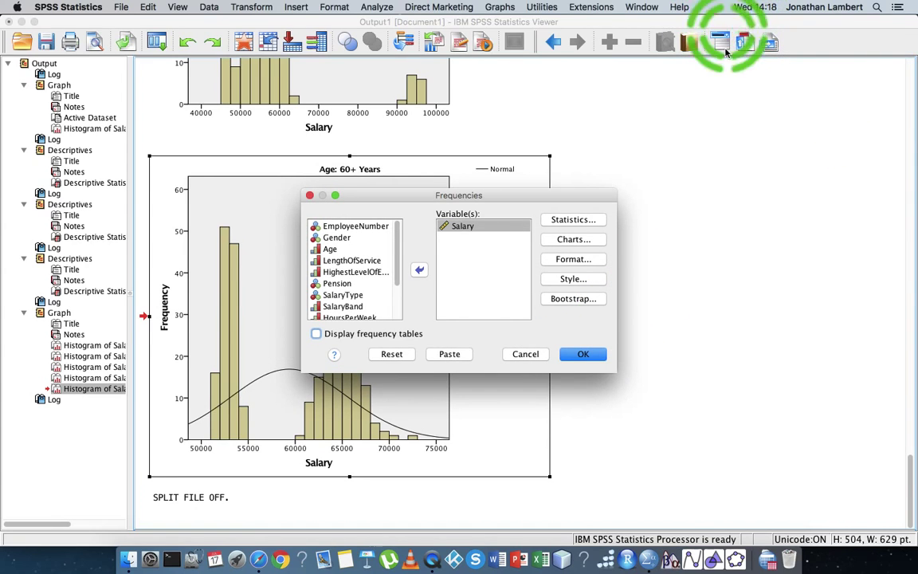
Request the mean, median and mode as central tendency statistics for Salary
{"action": "left_click", "coordinate": [478, 227]}
{"action": "left_click", "coordinate": [552, 220]}
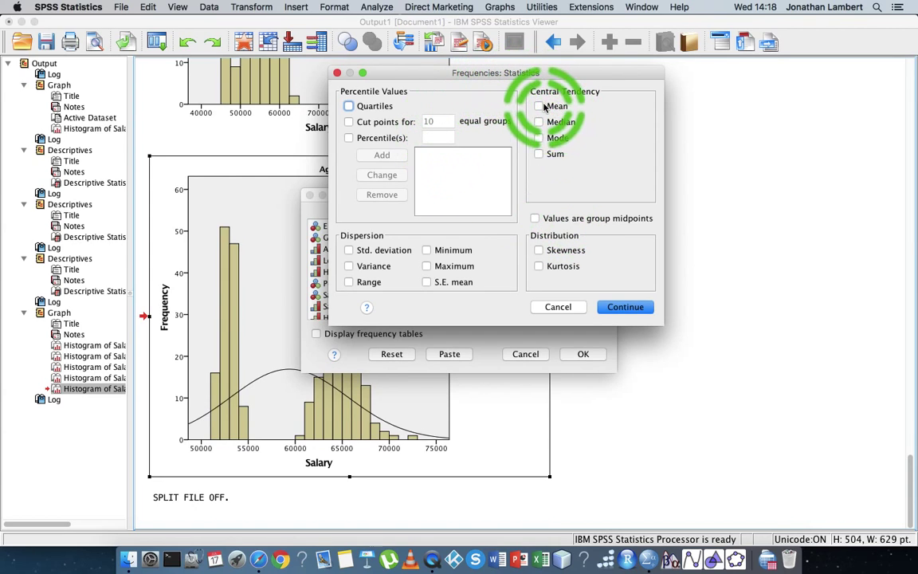
{"action": "left_click", "coordinate": [539, 137]}
{"action": "left_click", "coordinate": [539, 122]}
{"action": "left_click", "coordinate": [539, 106]}
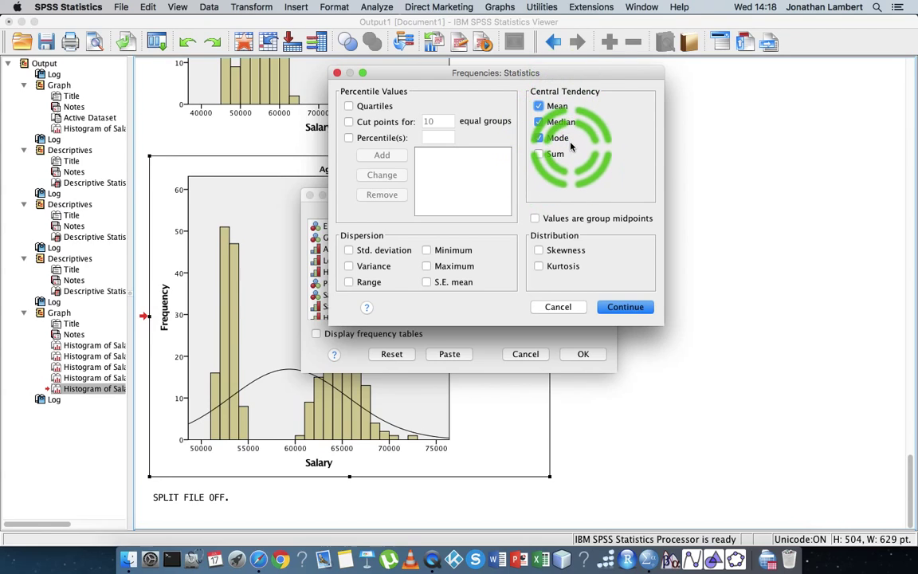
Include quartiles, standard deviation, minimum, maximum, skewness and kurtosis in the statistics, and run the Frequencies analysis
{"action": "left_click", "coordinate": [349, 106]}
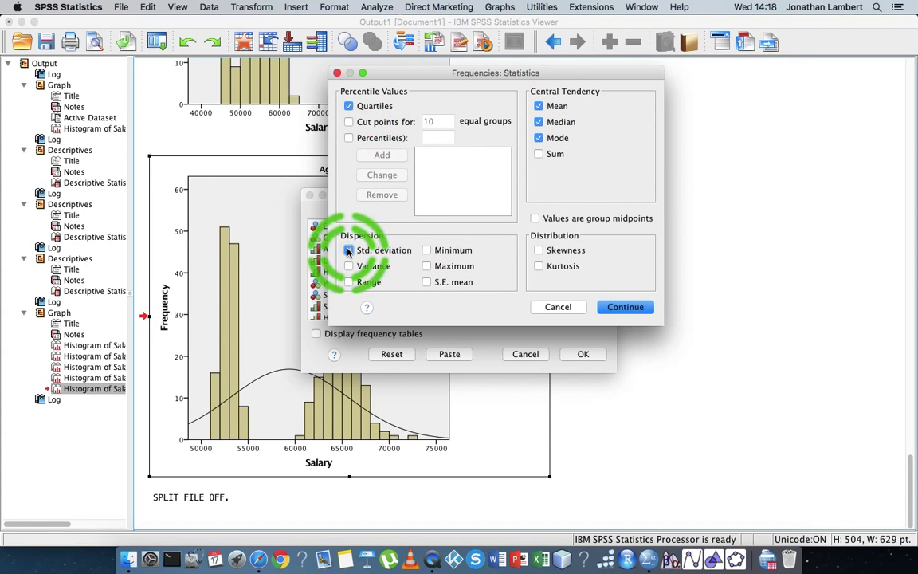
{"action": "left_click", "coordinate": [539, 250]}
{"action": "left_click", "coordinate": [539, 266]}
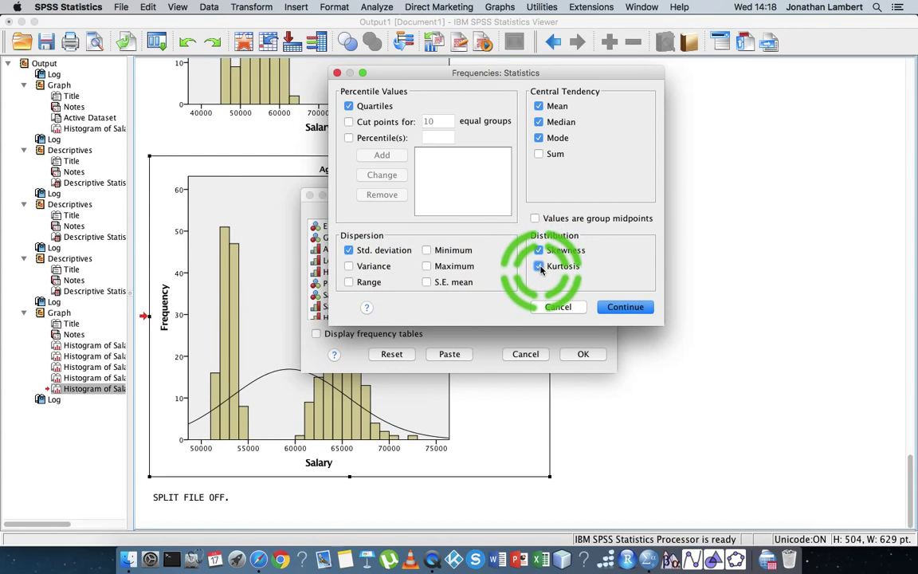
{"action": "left_click", "coordinate": [427, 267]}
{"action": "left_click", "coordinate": [627, 308]}
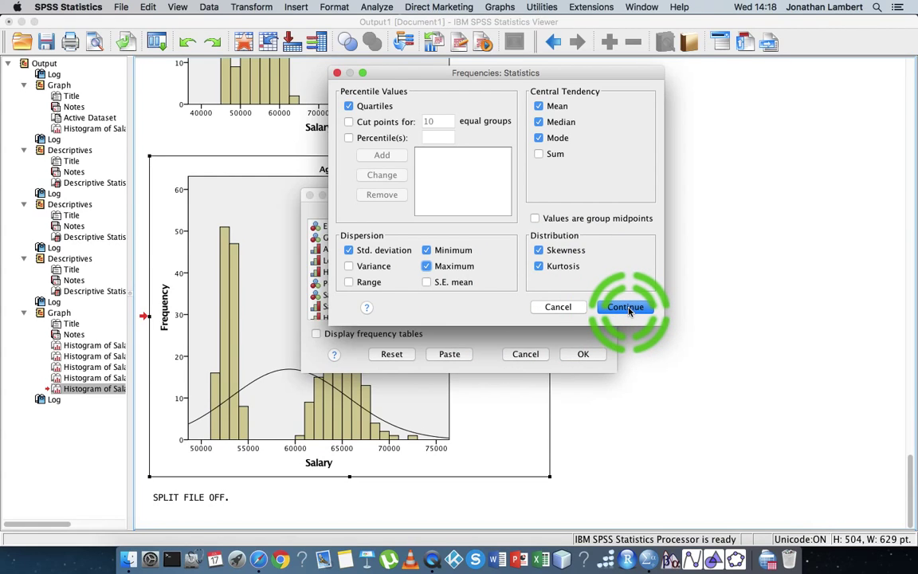
{"action": "left_click", "coordinate": [584, 354]}
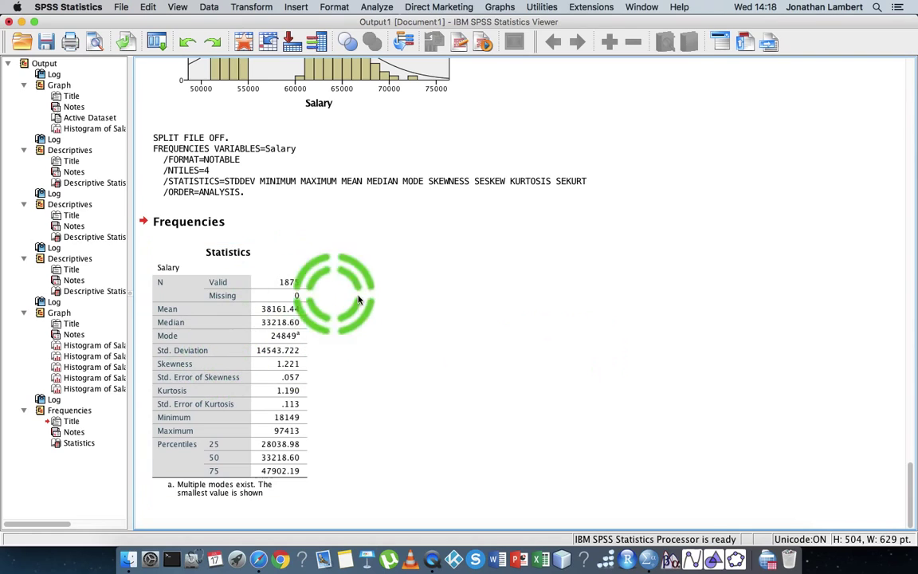
Examine the mean, median, mode and standard deviation of Salary in the Frequencies Statistics table
{"action": "left_click", "coordinate": [181, 315]}
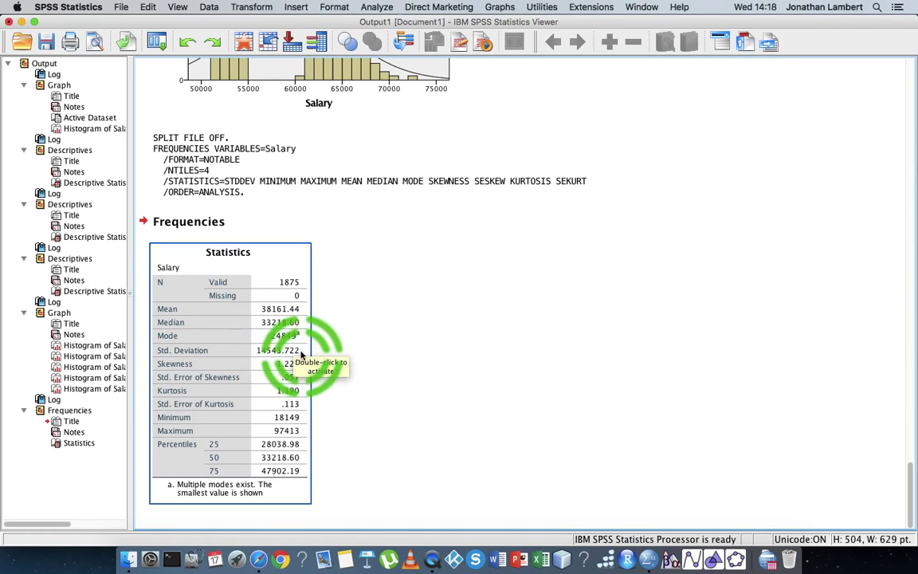
{"action": "double_click", "coordinate": [275, 351]}
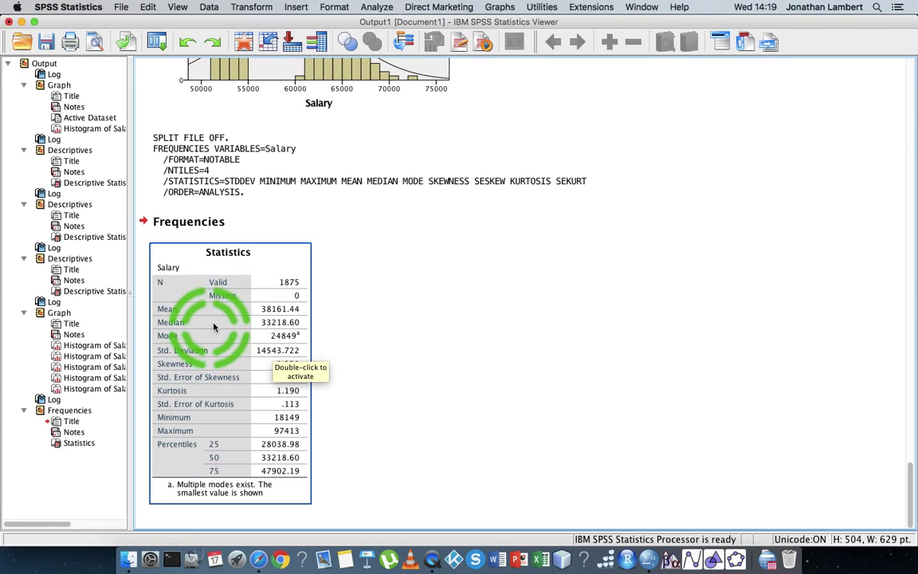
{"action": "left_click", "coordinate": [323, 330]}
{"action": "left_click", "coordinate": [269, 324]}
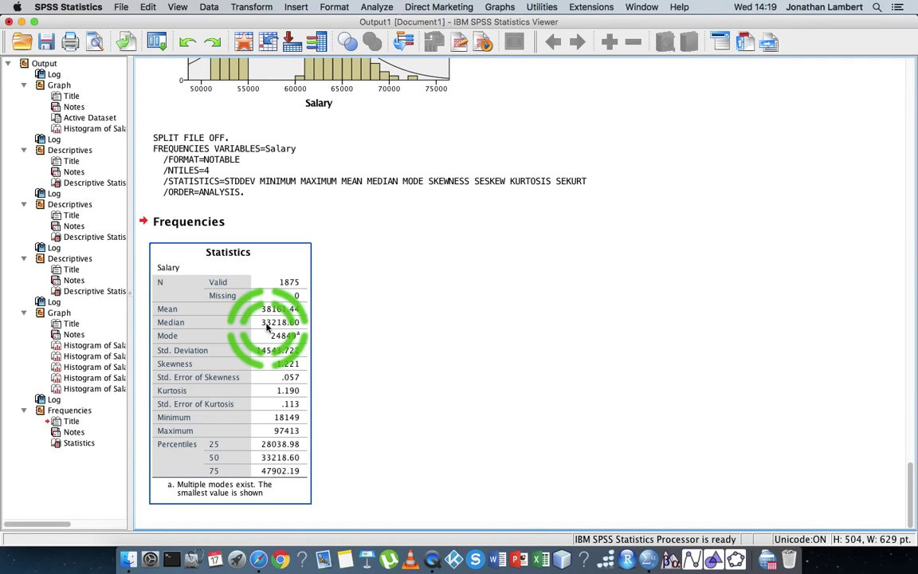
{"action": "left_click", "coordinate": [572, 187]}
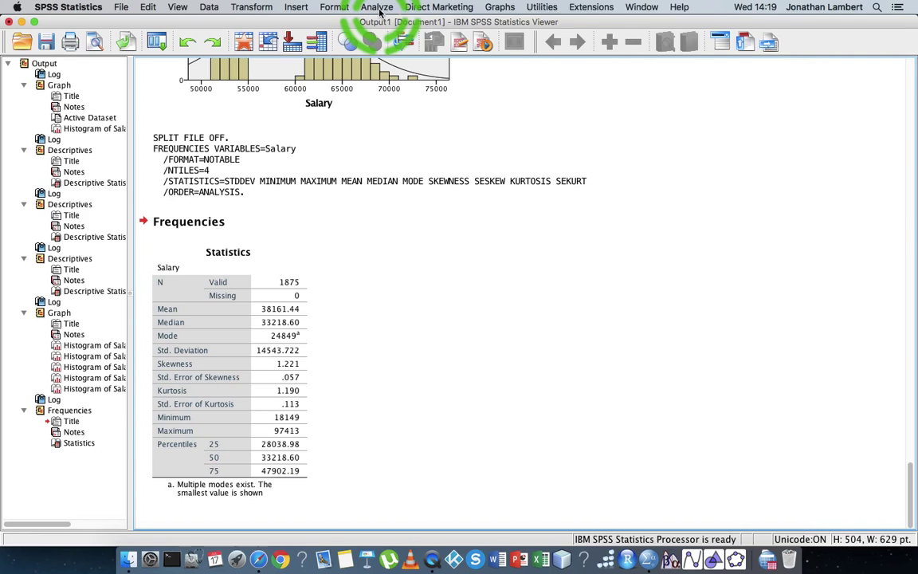
Set up an Explore analysis with Salary as the dependent variable and Gender as the factor
{"action": "left_click", "coordinate": [378, 7]}
{"action": "left_click", "coordinate": [417, 36]}
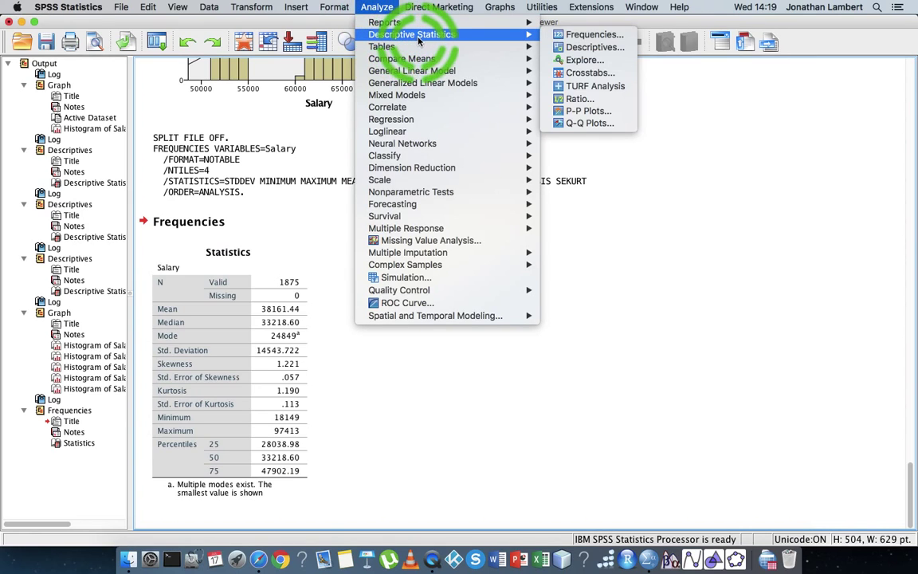
{"action": "left_click", "coordinate": [602, 62]}
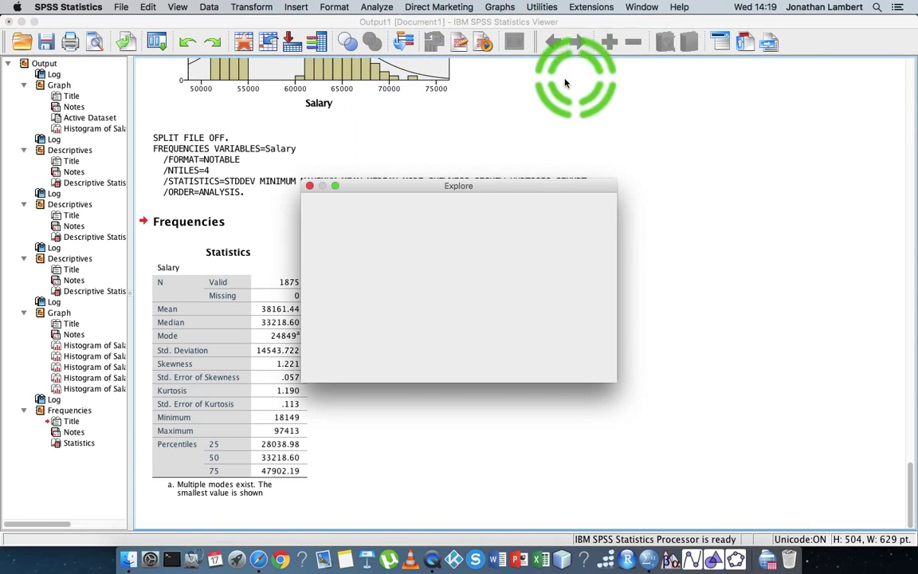
{"action": "left_click", "coordinate": [337, 298]}
{"action": "left_click", "coordinate": [419, 226]}
{"action": "left_click", "coordinate": [473, 256]}
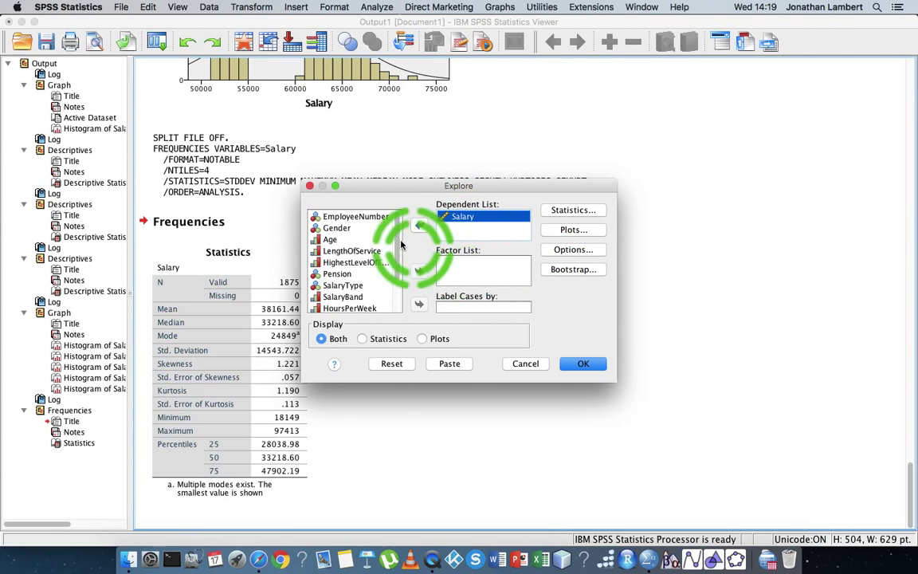
{"action": "left_click", "coordinate": [348, 229]}
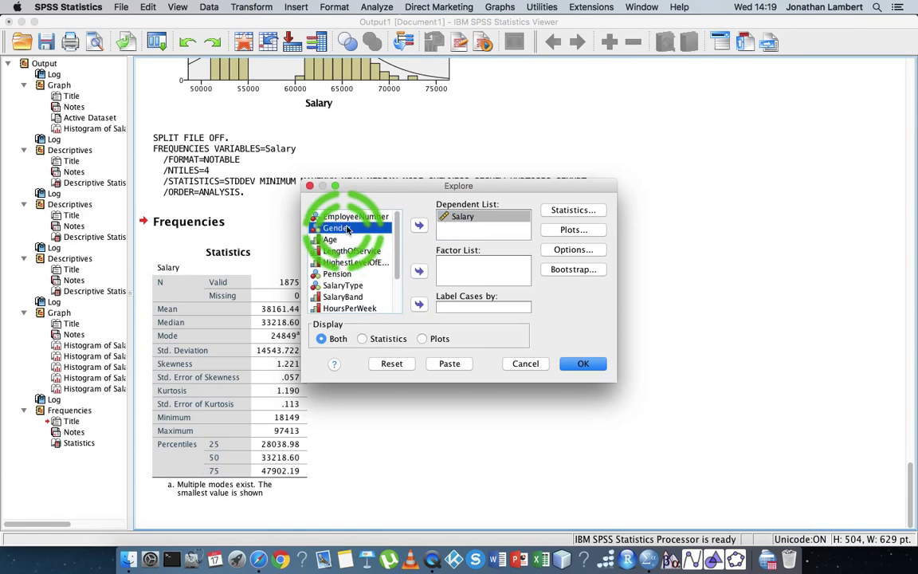
{"action": "left_click", "coordinate": [421, 270]}
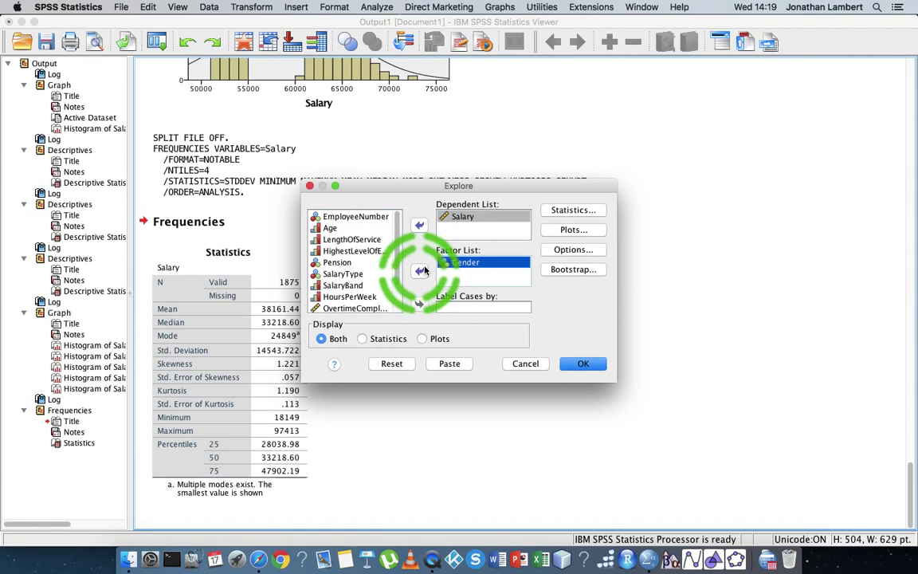
Keep descriptives with a 95% confidence interval, enable histograms and normality plots with tests, and run the Explore analysis
{"action": "left_click", "coordinate": [574, 213]}
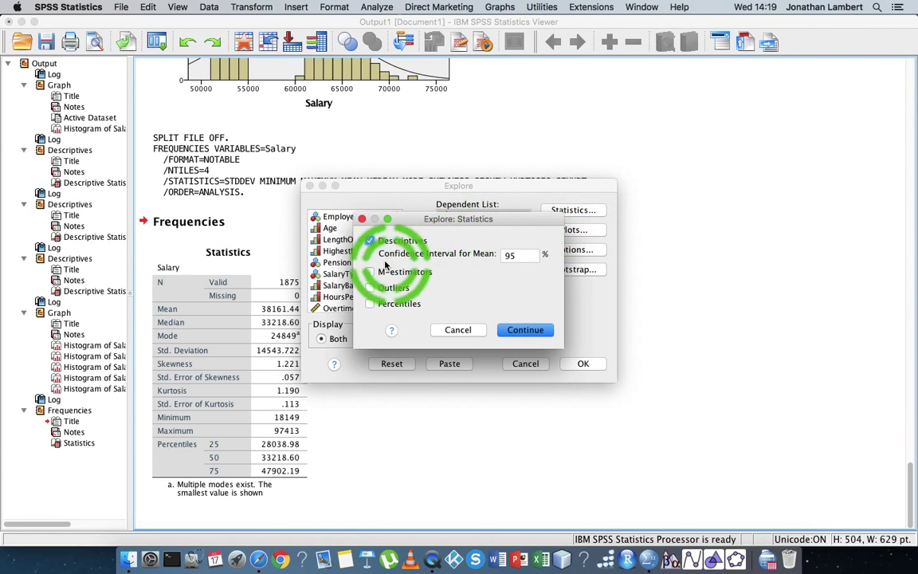
{"action": "left_click", "coordinate": [530, 329]}
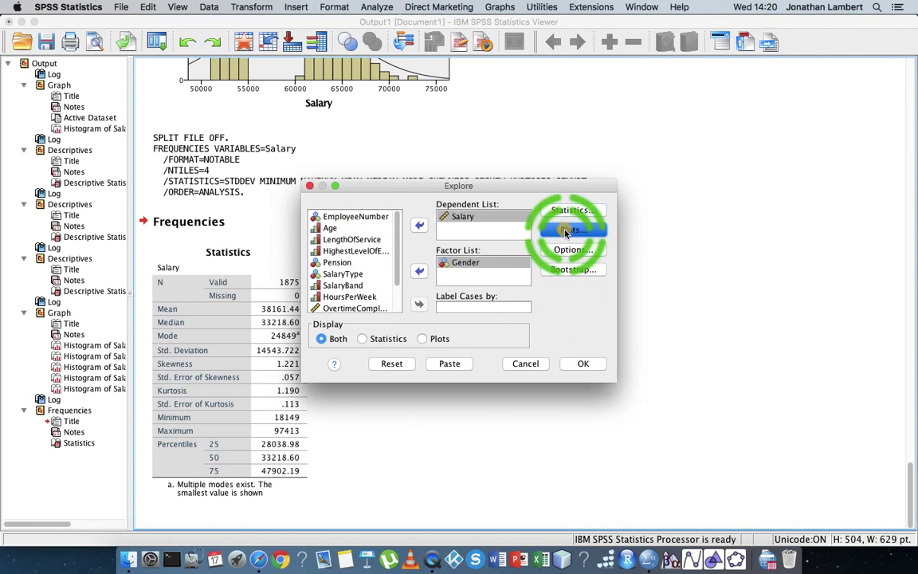
{"action": "left_click", "coordinate": [572, 229]}
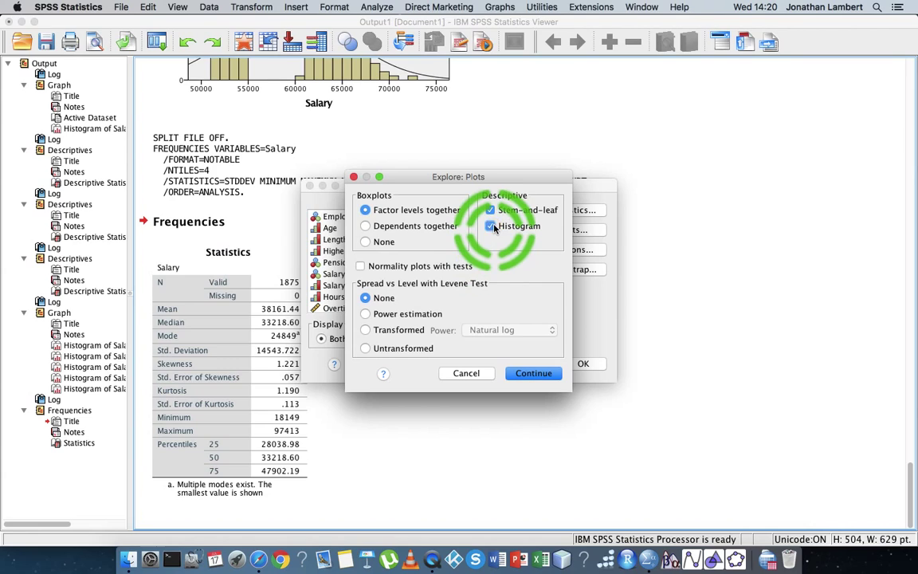
{"action": "left_click", "coordinate": [361, 266]}
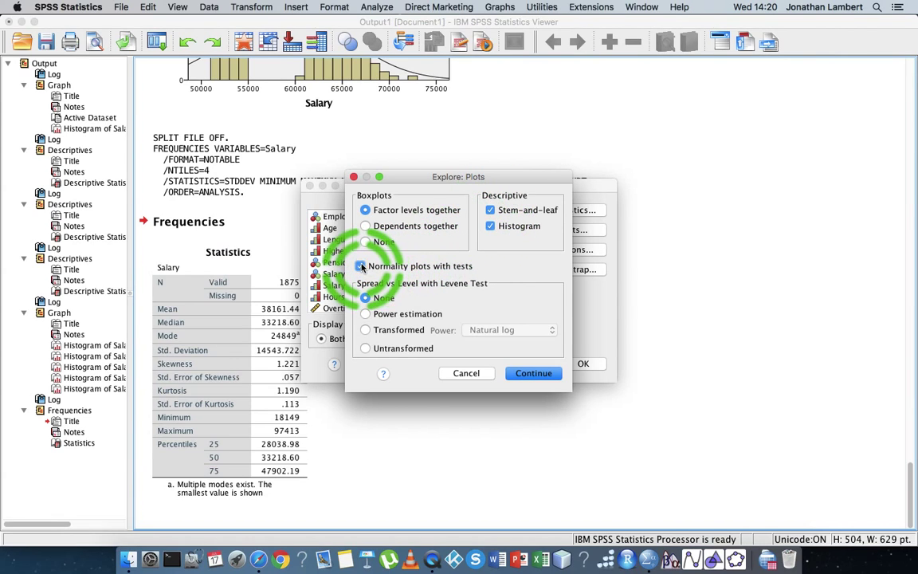
{"action": "left_click", "coordinate": [539, 380]}
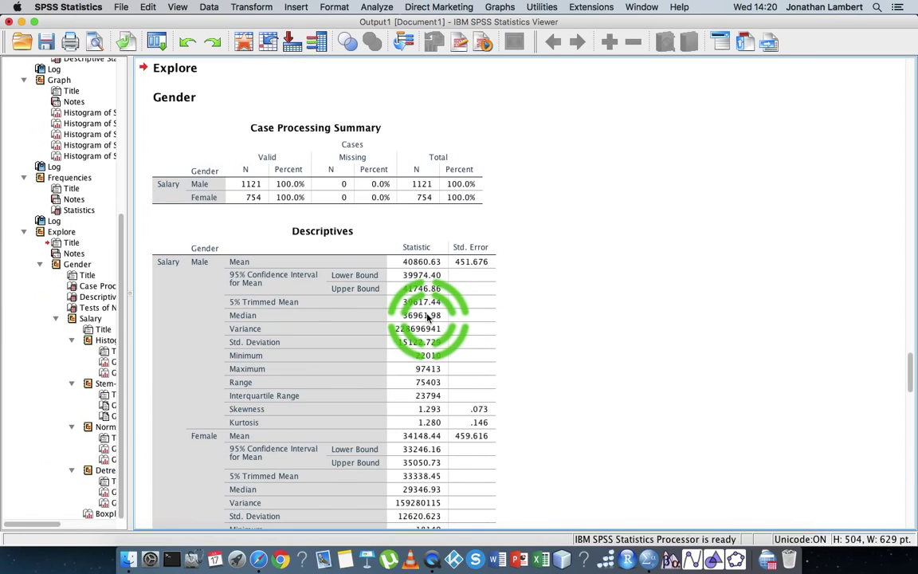
Review the Explore syntax and the Case Processing Summary of Salary for males and females
{"action": "scroll", "coordinate": [199, 72], "scroll_direction": "up", "scroll_amount": 5}
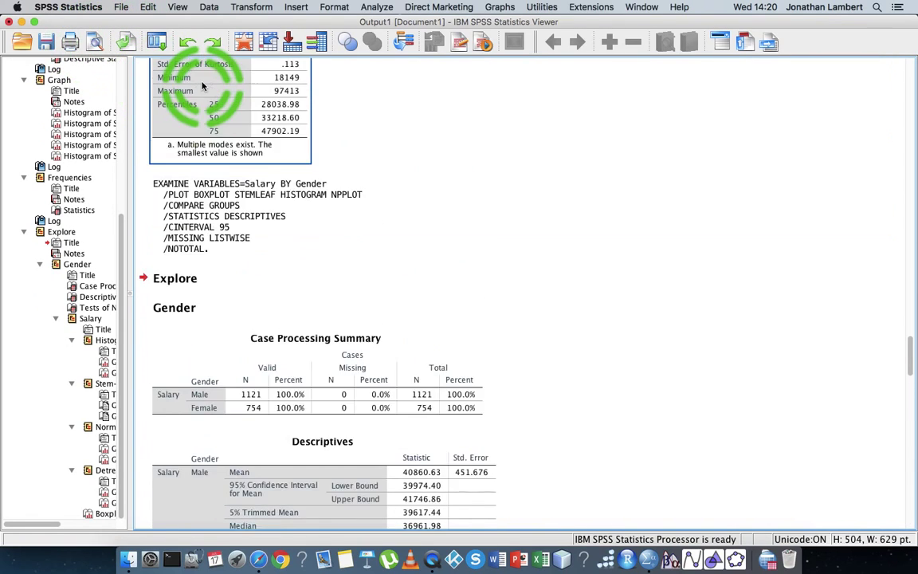
{"action": "left_click", "coordinate": [396, 276]}
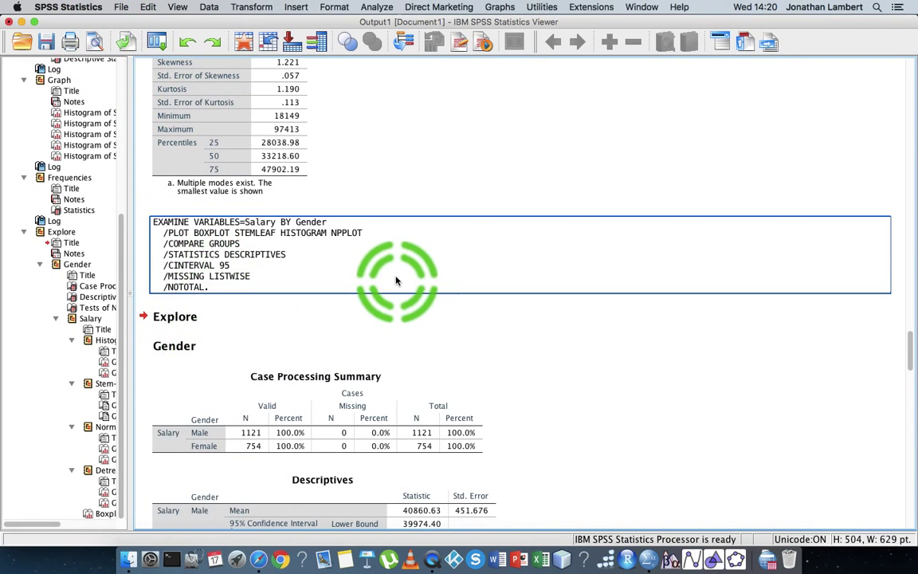
{"action": "scroll", "coordinate": [396, 279], "scroll_direction": "down", "scroll_amount": 2}
{"action": "left_click", "coordinate": [396, 279]}
{"action": "scroll", "coordinate": [396, 279], "scroll_direction": "down", "scroll_amount": 1}
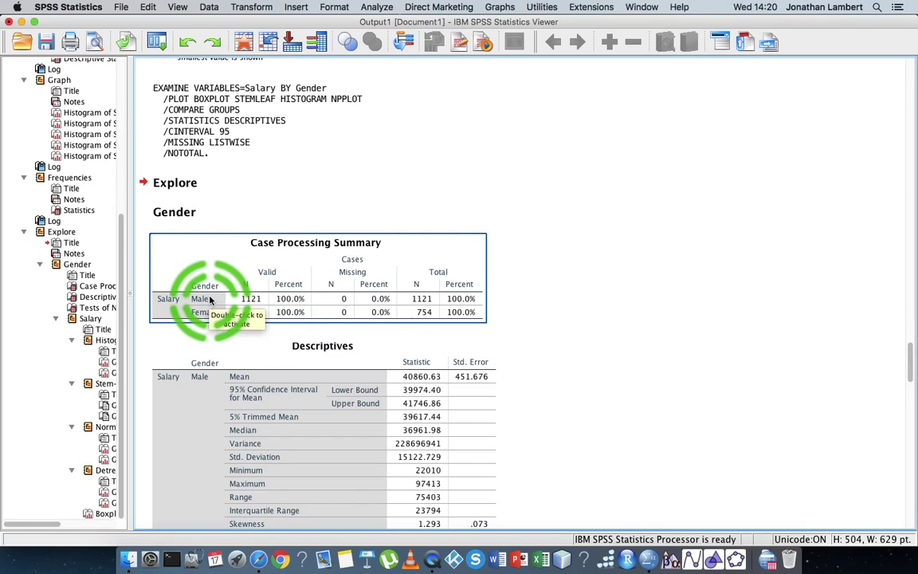
{"action": "double_click", "coordinate": [248, 323]}
{"action": "left_click", "coordinate": [295, 345]}
{"action": "left_click", "coordinate": [247, 319]}
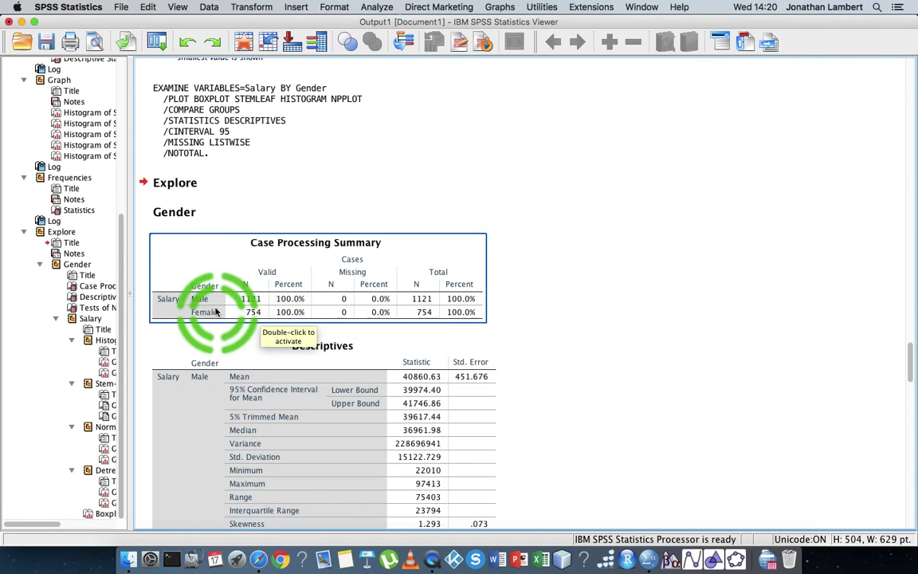
Examine the Salary statistics for males and females in the Descriptives table
{"action": "left_click", "coordinate": [586, 361]}
{"action": "scroll", "coordinate": [586, 360], "scroll_direction": "down", "scroll_amount": 8}
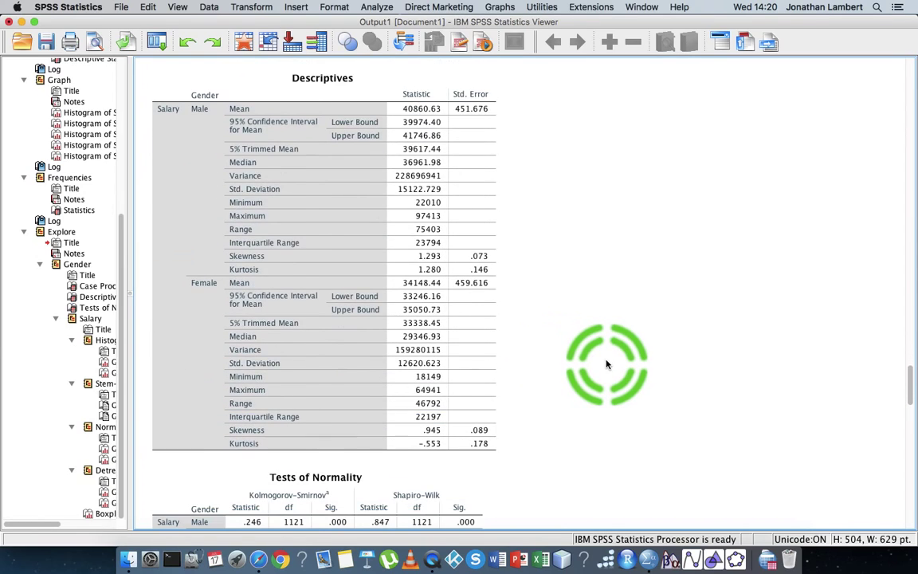
{"action": "left_click", "coordinate": [236, 110]}
{"action": "mouse_move", "coordinate": [237, 110]}
{"action": "left_mouse_down"}
{"action": "mouse_move", "coordinate": [171, 105]}
{"action": "mouse_move", "coordinate": [177, 97]}
{"action": "mouse_move", "coordinate": [498, 105]}
{"action": "mouse_move", "coordinate": [484, 254]}
{"action": "mouse_move", "coordinate": [303, 288]}
{"action": "mouse_move", "coordinate": [199, 174]}
{"action": "mouse_move", "coordinate": [417, 153]}
{"action": "mouse_move", "coordinate": [236, 170]}
{"action": "mouse_move", "coordinate": [428, 121]}
{"action": "mouse_move", "coordinate": [422, 52]}
{"action": "mouse_move", "coordinate": [420, 175]}
{"action": "mouse_move", "coordinate": [434, 209]}
{"action": "mouse_move", "coordinate": [237, 278]}
{"action": "left_mouse_up"}
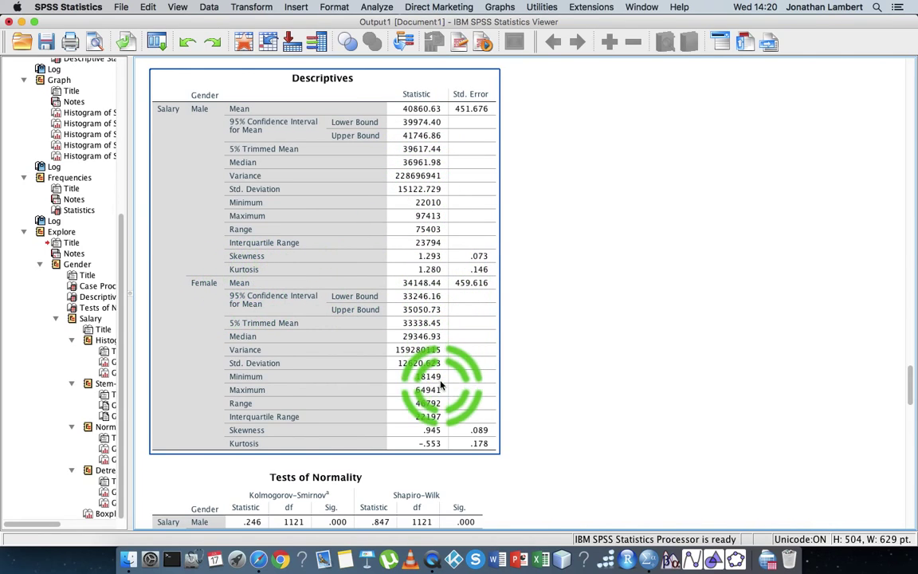
Examine the Kolmogorov-Smirnov and Shapiro-Wilk results for male and female salaries in the Tests of Normality table
{"action": "scroll", "coordinate": [565, 383], "scroll_direction": "down", "scroll_amount": 3}
{"action": "scroll", "coordinate": [572, 392], "scroll_direction": "down", "scroll_amount": 4}
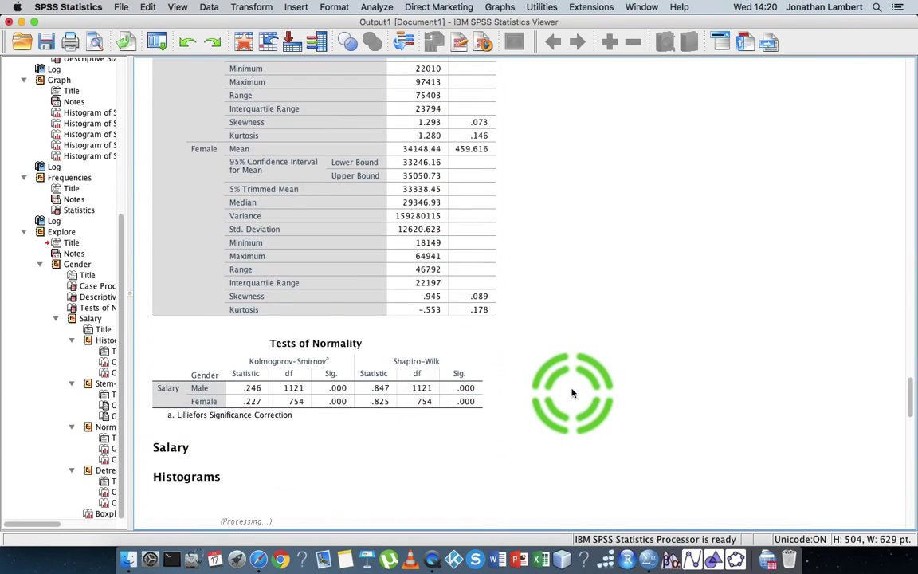
{"action": "left_click", "coordinate": [339, 373]}
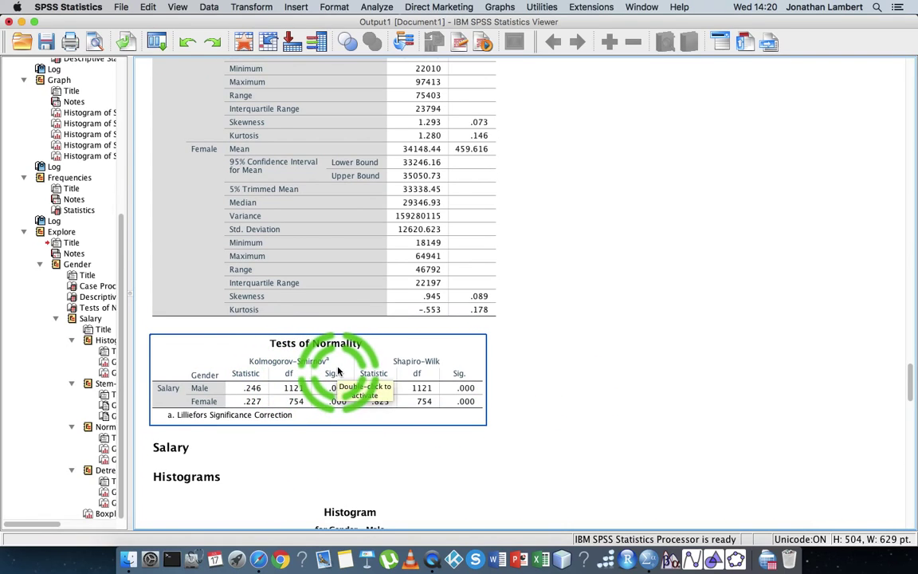
{"action": "left_click", "coordinate": [236, 381]}
{"action": "left_click", "coordinate": [206, 390]}
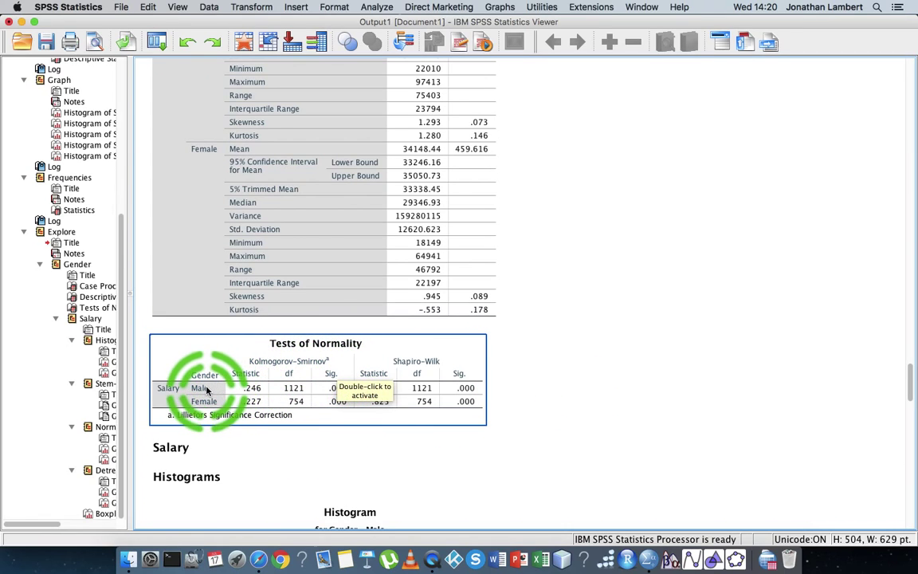
{"action": "left_click", "coordinate": [219, 407]}
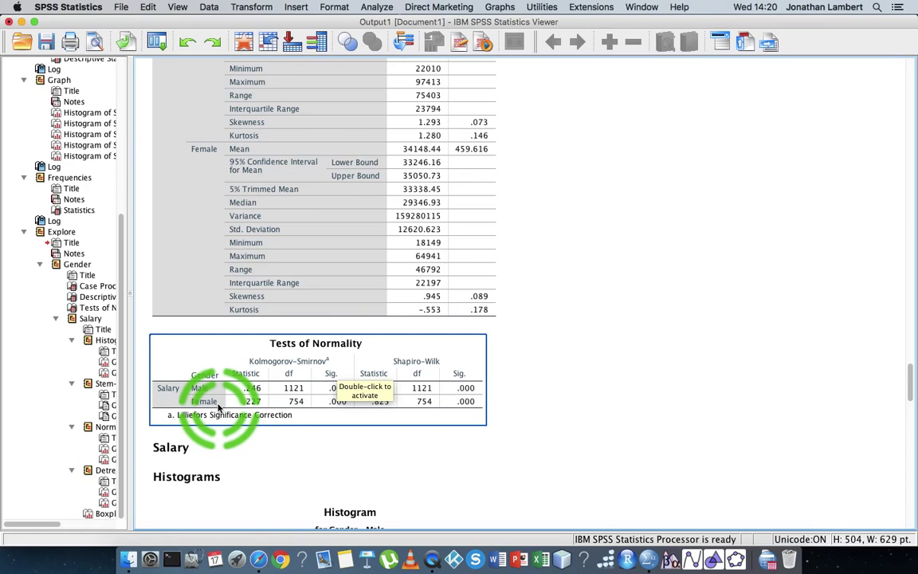
{"action": "left_click", "coordinate": [416, 393]}
{"action": "left_click", "coordinate": [447, 391]}
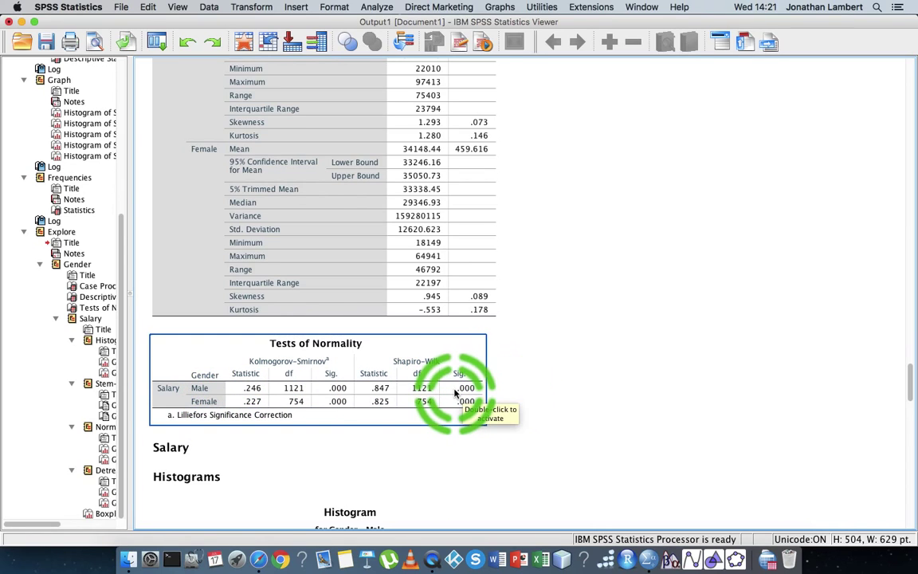
Compare the male and female case counts in the Case Processing Summary with the Salary figures in the Descriptives table
{"action": "left_click", "coordinate": [445, 209]}
{"action": "scroll", "coordinate": [380, 191], "scroll_direction": "up", "scroll_amount": 5}
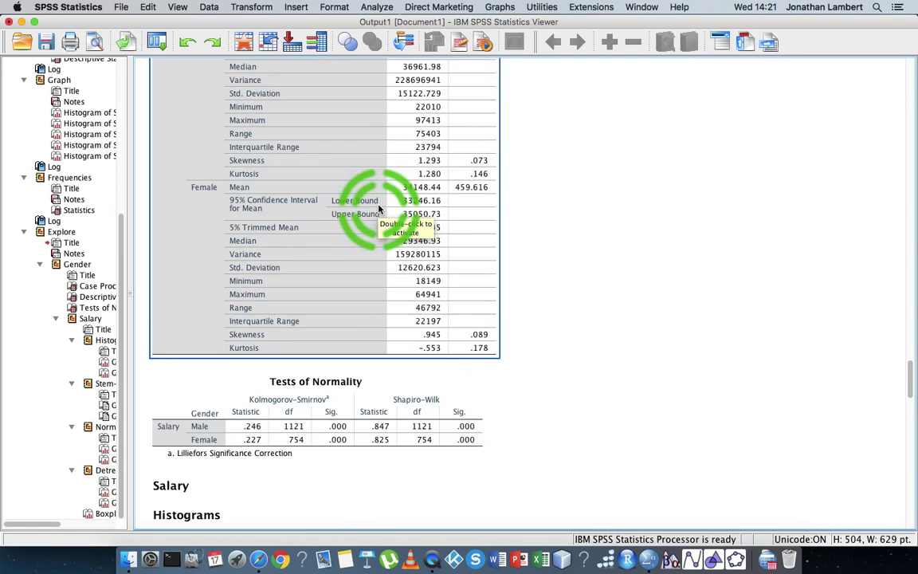
{"action": "scroll", "coordinate": [375, 210], "scroll_direction": "up", "scroll_amount": 2}
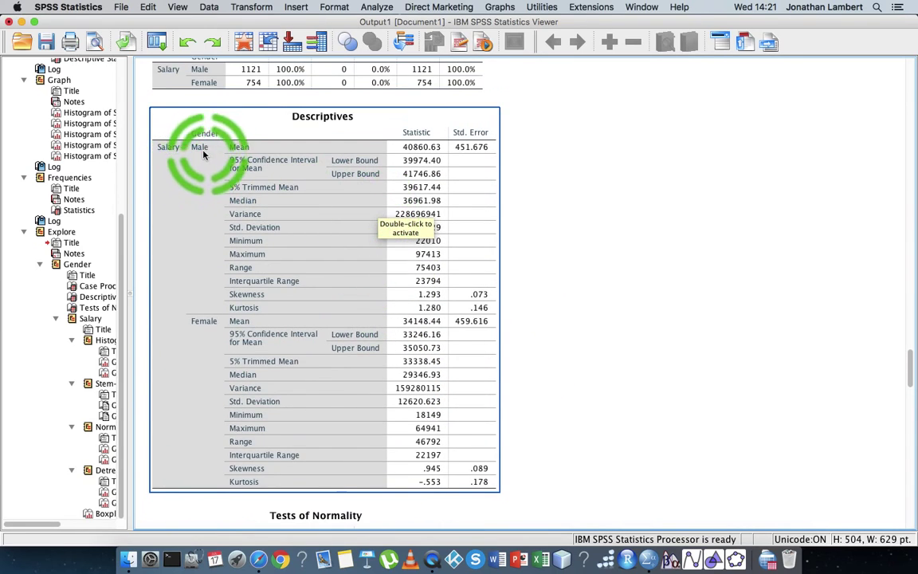
{"action": "left_click", "coordinate": [260, 86]}
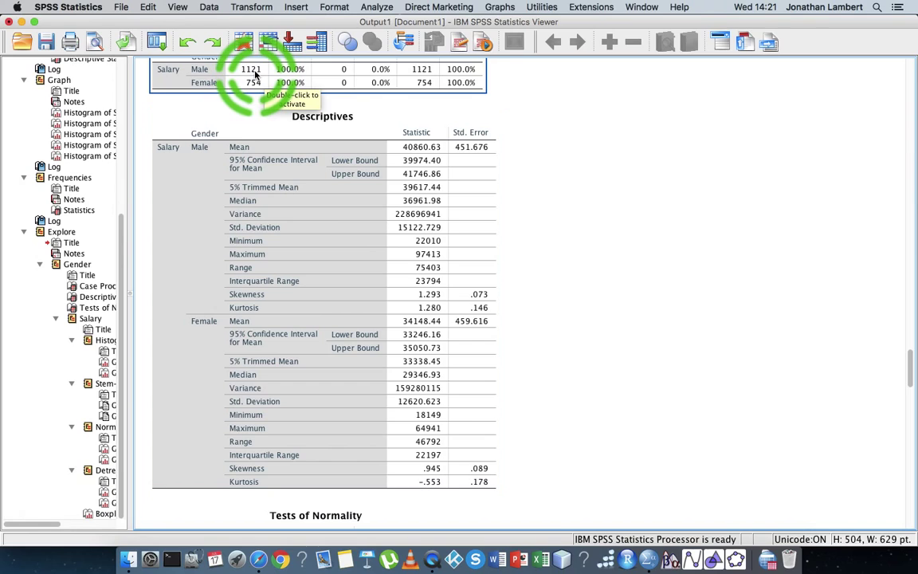
{"action": "left_click", "coordinate": [197, 73]}
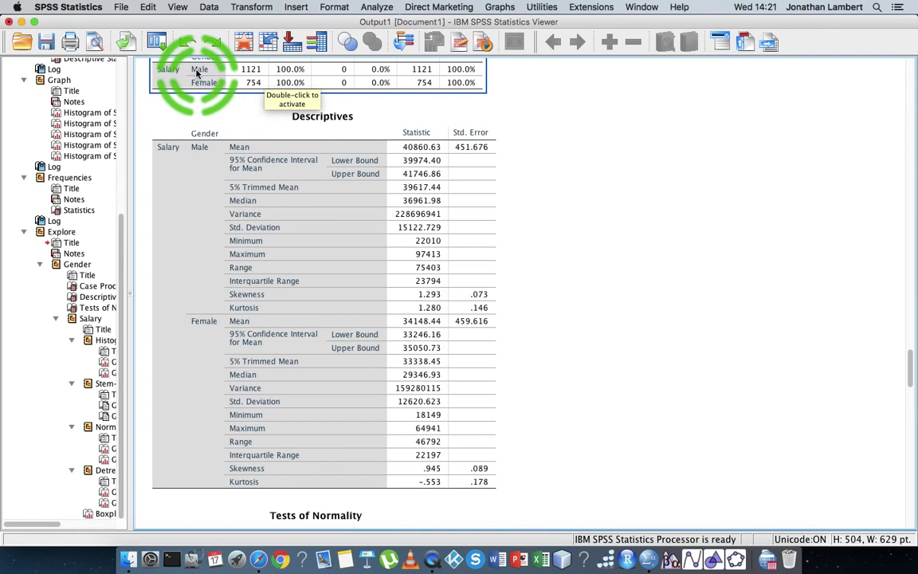
{"action": "left_click", "coordinate": [256, 70]}
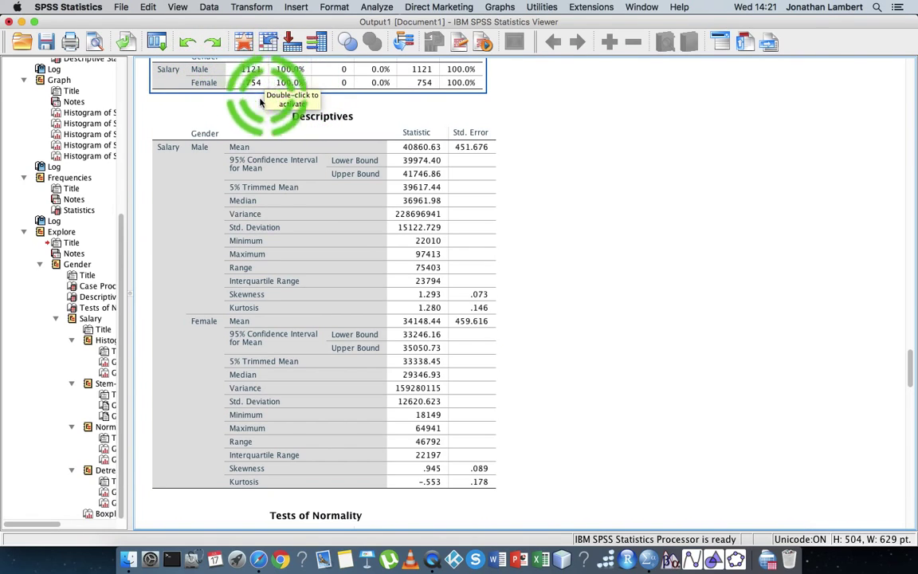
{"action": "left_click", "coordinate": [193, 154]}
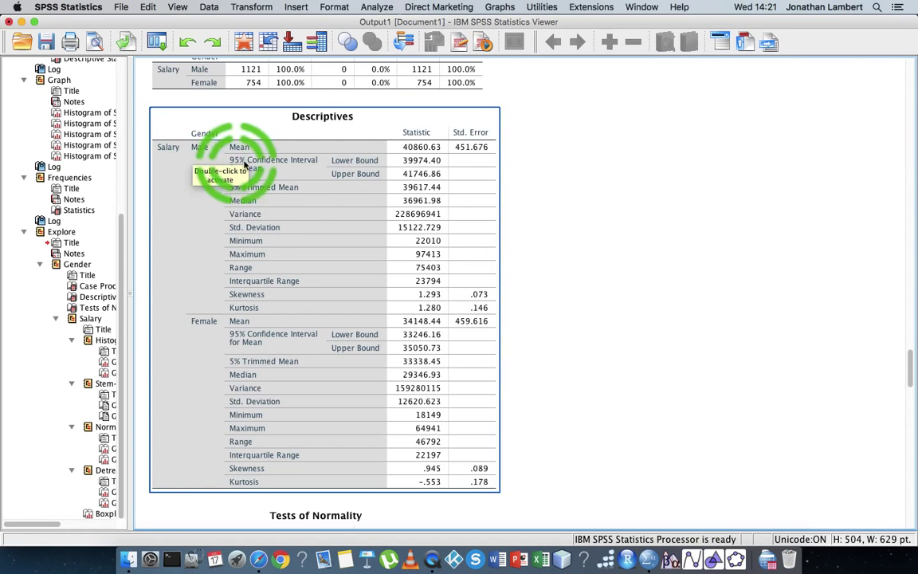
Check the Shapiro-Wilk results for male and female salaries against the group sizes in the Tests of Normality table
{"action": "left_click", "coordinate": [594, 311]}
{"action": "scroll", "coordinate": [592, 310], "scroll_direction": "down", "scroll_amount": 5}
{"action": "left_click", "coordinate": [352, 273]}
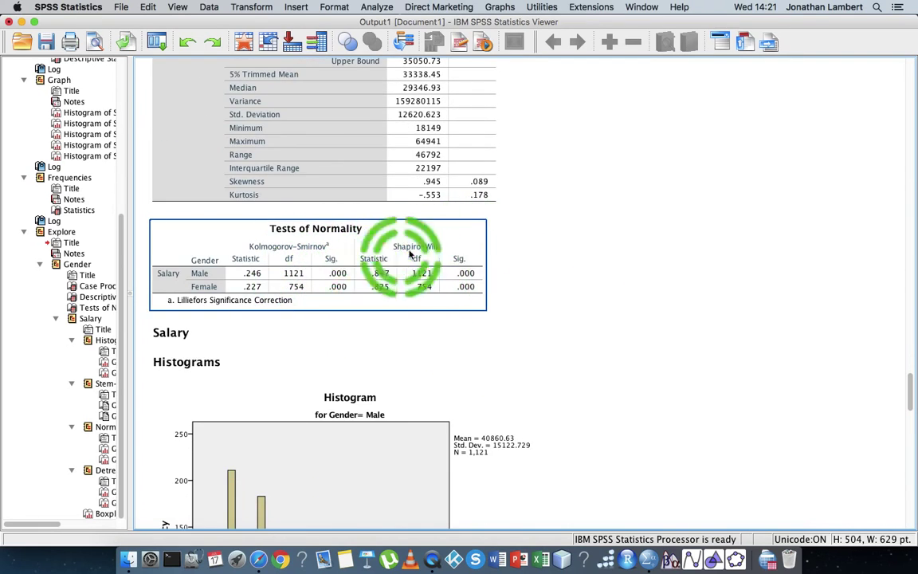
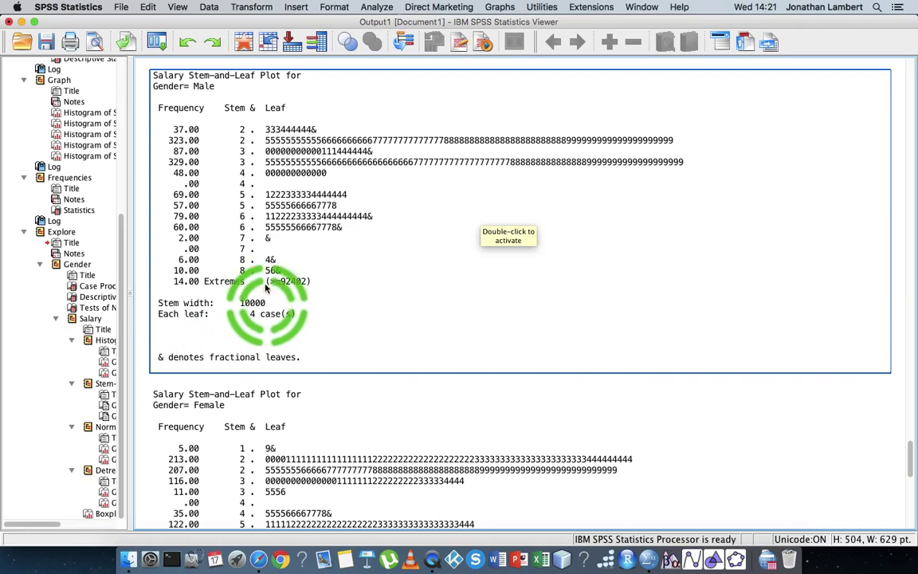
Examine the frequencies, stems, leaves and stem width in the Salary stem-and-leaf plot for males
{"action": "left_click", "coordinate": [236, 312]}
{"action": "left_click", "coordinate": [244, 162]}
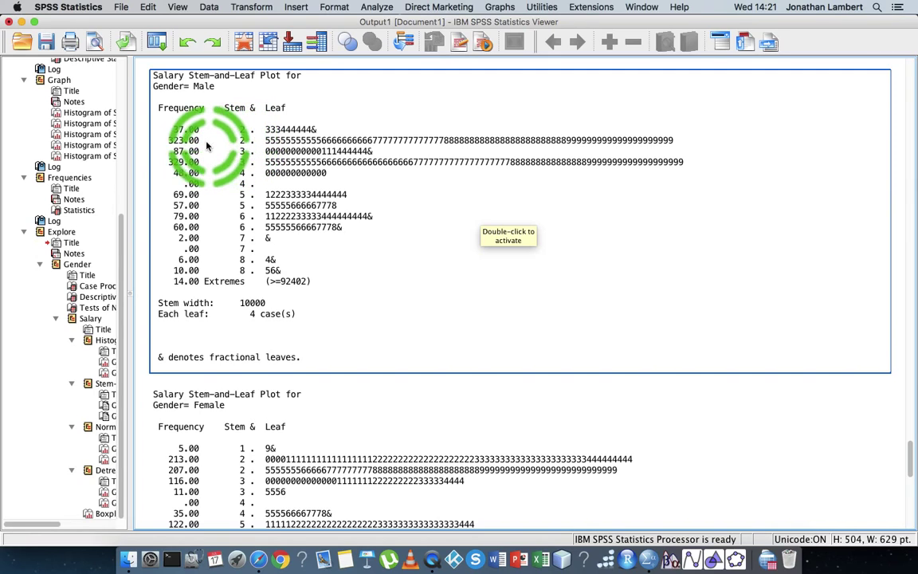
{"action": "left_click", "coordinate": [246, 140]}
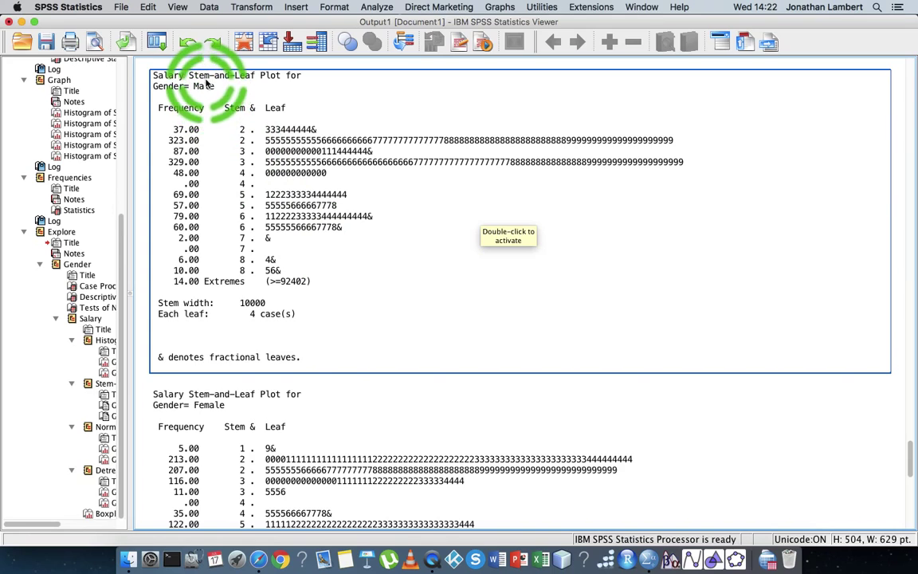
Compare the female Salary stem-and-leaf plot with the male one, including the Extremes row
{"action": "left_click", "coordinate": [326, 415]}
{"action": "scroll", "coordinate": [326, 415], "scroll_direction": "down", "scroll_amount": 5}
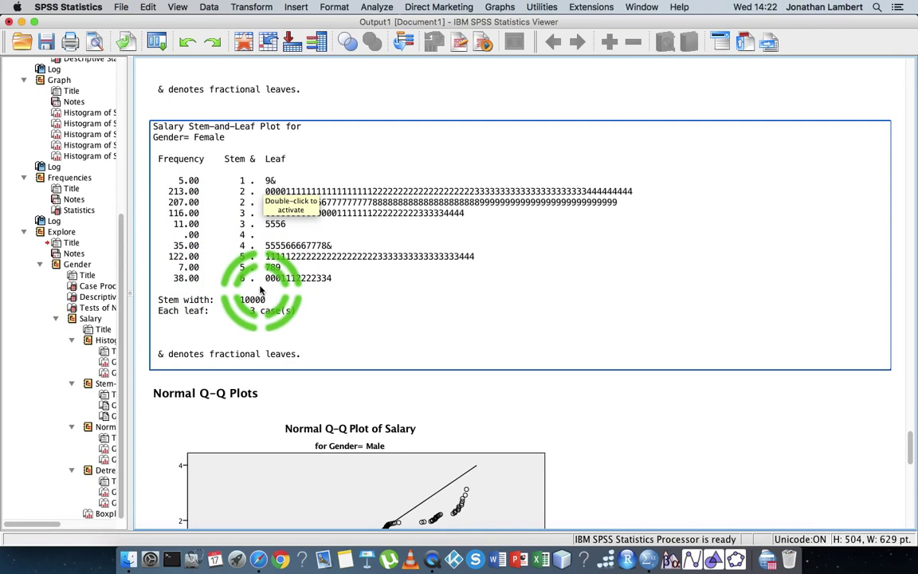
{"action": "scroll", "coordinate": [237, 263], "scroll_direction": "up", "scroll_amount": 3}
{"action": "scroll", "coordinate": [261, 291], "scroll_direction": "up", "scroll_amount": 3}
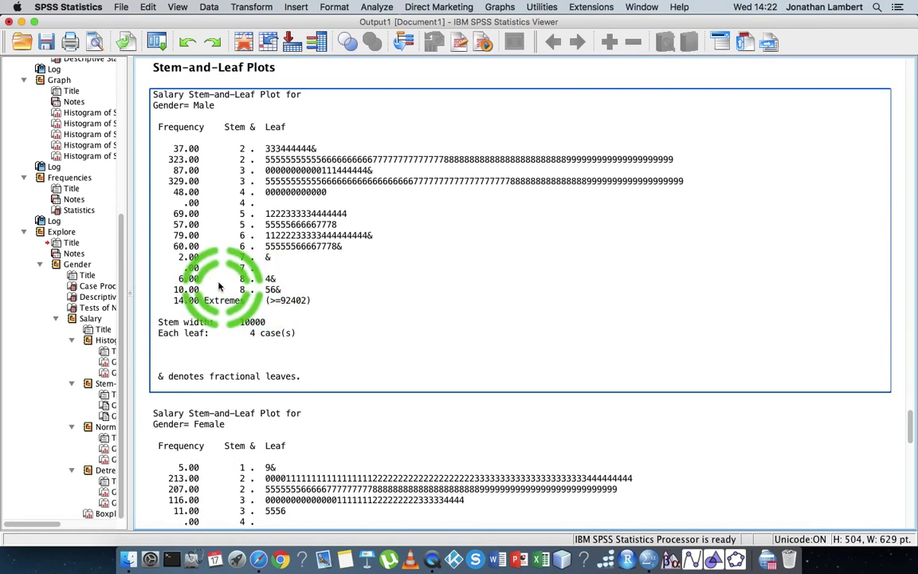
{"action": "left_click", "coordinate": [225, 307]}
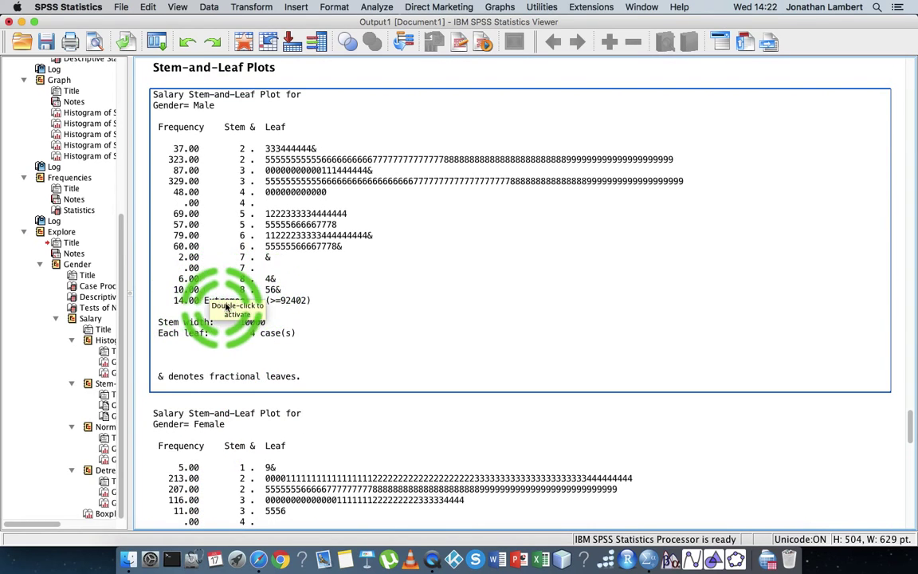
{"action": "scroll", "coordinate": [298, 303], "scroll_direction": "down", "scroll_amount": 3}
{"action": "left_click", "coordinate": [302, 307]}
{"action": "scroll", "coordinate": [302, 307], "scroll_direction": "down", "scroll_amount": 2}
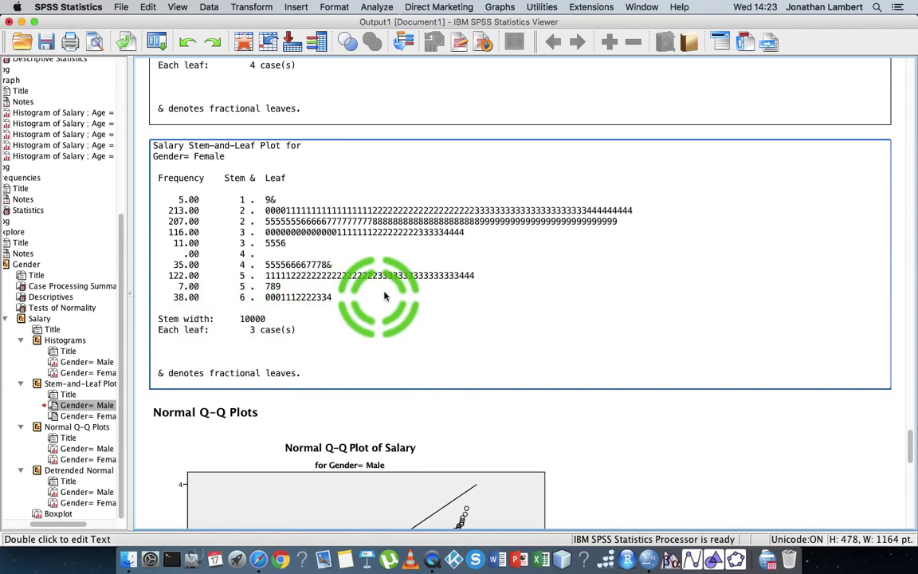
Review the normal and detrended normal Q-Q plots of Salary for males and females
{"action": "scroll", "coordinate": [374, 297], "scroll_direction": "down", "scroll_amount": 2}
{"action": "scroll", "coordinate": [385, 296], "scroll_direction": "down", "scroll_amount": 8}
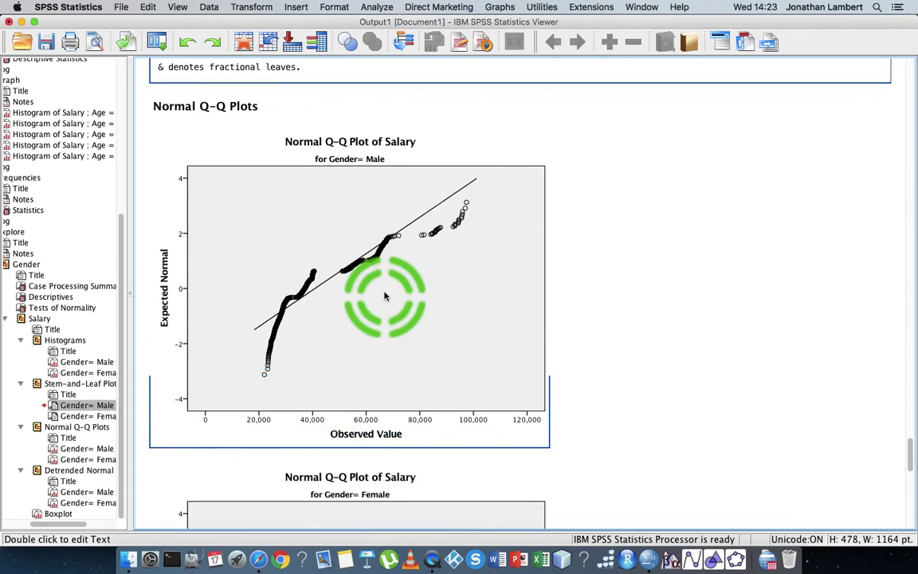
{"action": "scroll", "coordinate": [385, 296], "scroll_direction": "down", "scroll_amount": 8}
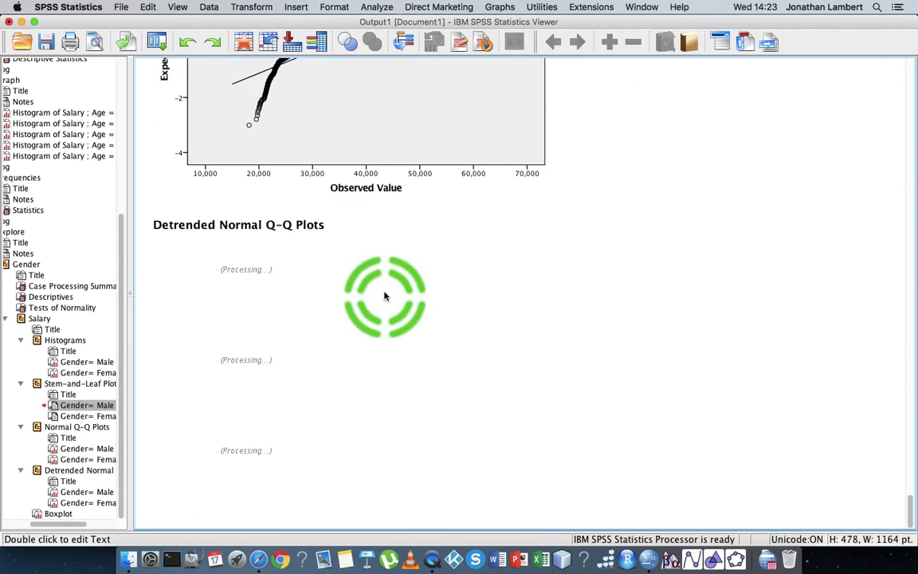
{"action": "scroll", "coordinate": [385, 296], "scroll_direction": "down", "scroll_amount": 16}
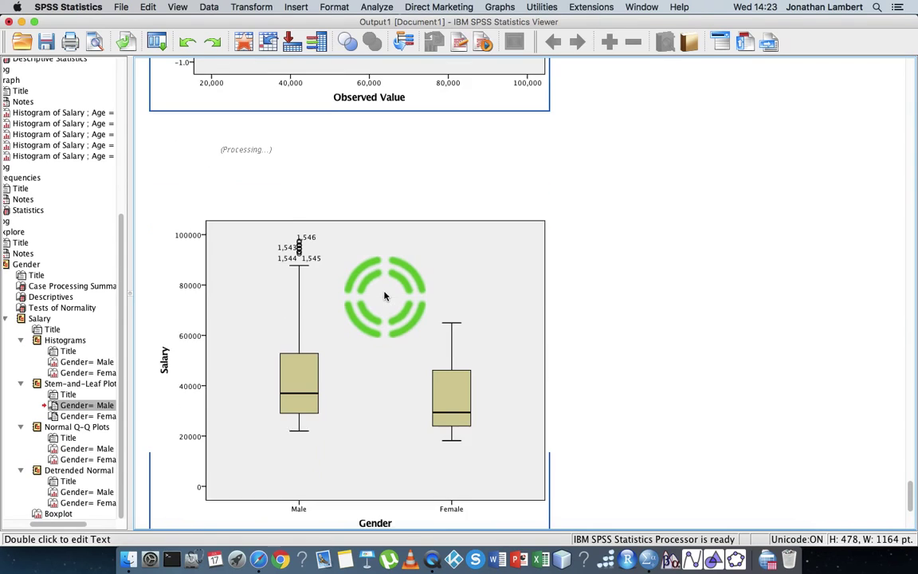
{"action": "scroll", "coordinate": [383, 298], "scroll_direction": "up", "scroll_amount": 8}
Examine the Salary boxplots by Gender, comparing medians, spread and outliers for males and females
{"action": "scroll", "coordinate": [329, 335], "scroll_direction": "down", "scroll_amount": 5}
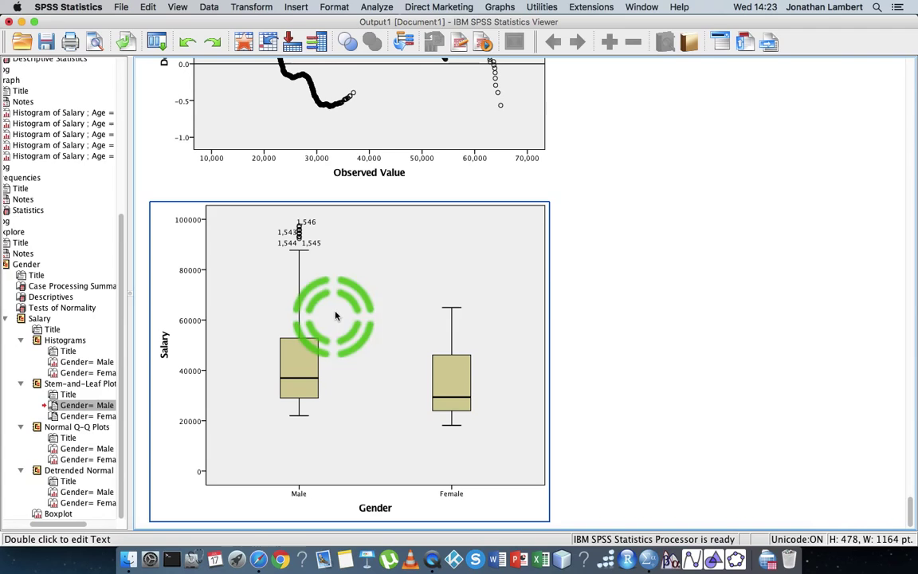
{"action": "left_click", "coordinate": [646, 246]}
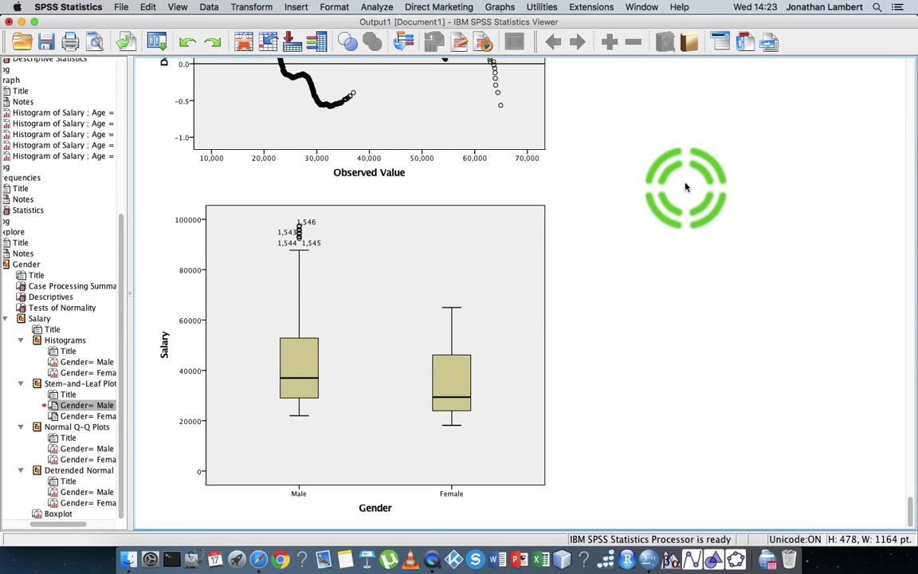
{"action": "left_click", "coordinate": [486, 232]}
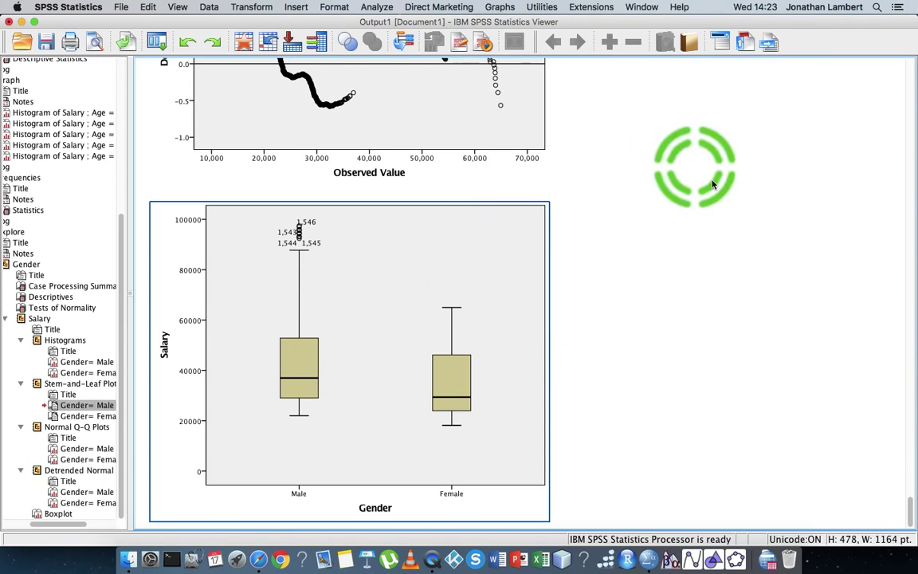
{"action": "left_click", "coordinate": [667, 265]}
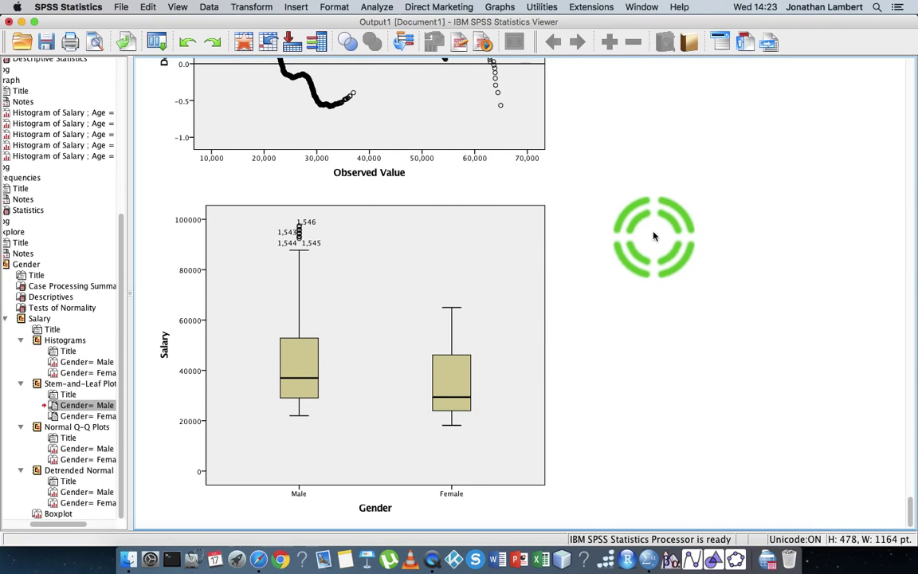
{"action": "right_click", "coordinate": [435, 562]}
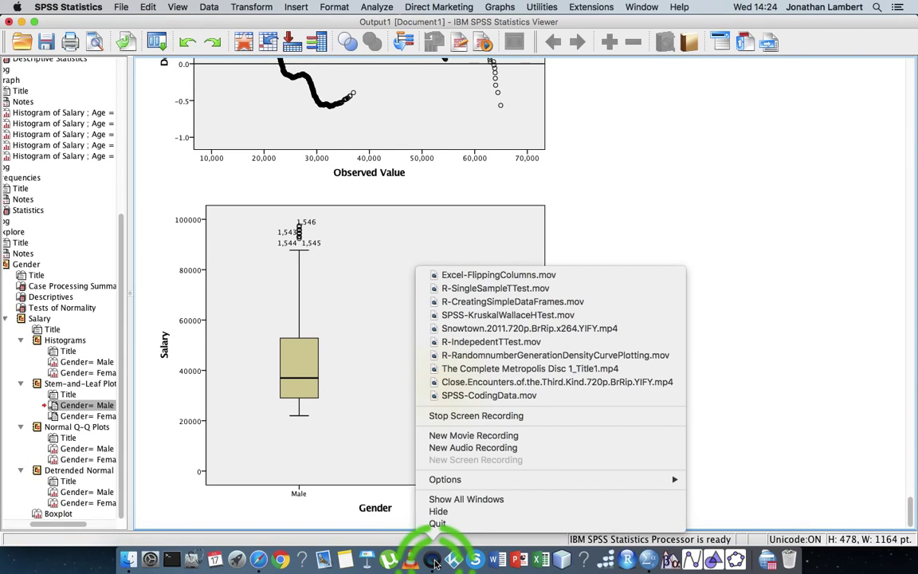